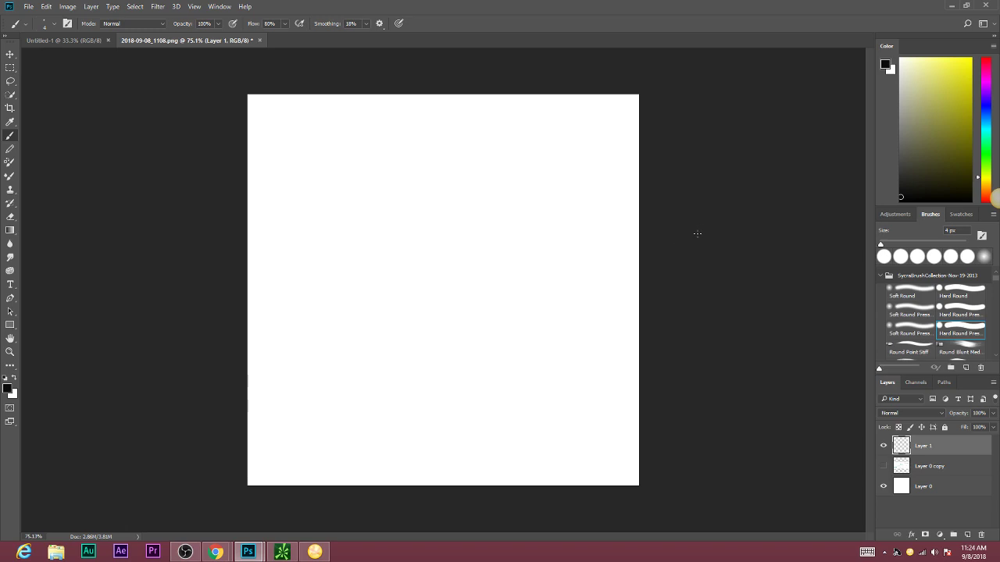
Step: Handwrite "$ 2.00" in black brush strokes near the top of the blank canvas
{"action": "scroll", "coordinate": [385, 182], "scroll_direction": "up", "scroll_amount": 1}
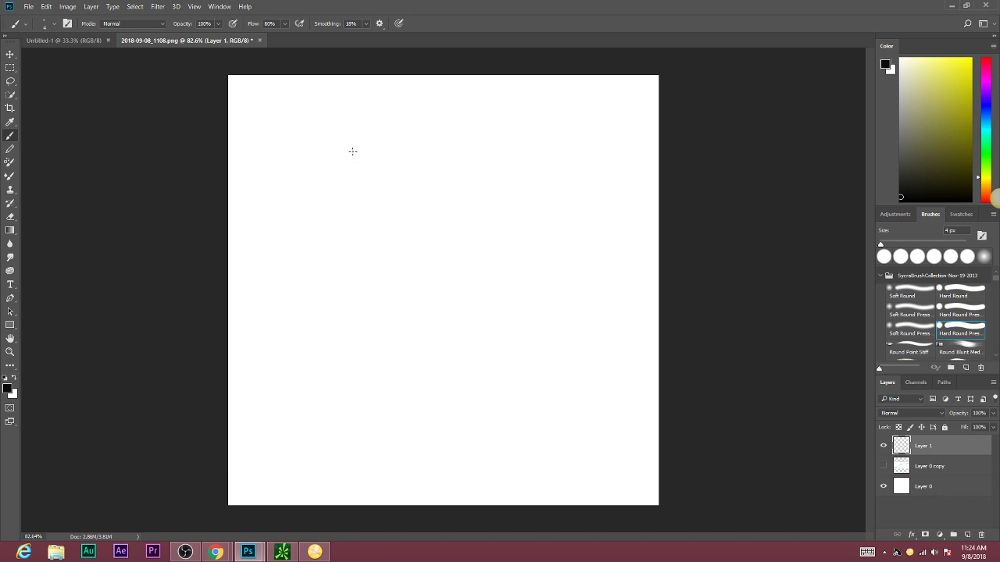
{"action": "mouse_move", "coordinate": [370, 152]}
{"action": "left_mouse_down"}
{"action": "mouse_move", "coordinate": [347, 179]}
{"action": "mouse_move", "coordinate": [367, 187]}
{"action": "left_mouse_up"}
{"action": "left_click_drag", "start_coordinate": [405, 149], "coordinate": [423, 179]}
{"action": "mouse_move", "coordinate": [431, 175]}
{"action": "left_mouse_down"}
{"action": "mouse_move", "coordinate": [448, 149]}
{"action": "mouse_move", "coordinate": [484, 140]}
{"action": "left_mouse_up"}
Step: Handwrite "market cap" beneath the "$ 2.00" note
{"action": "mouse_move", "coordinate": [332, 250]}
{"action": "left_mouse_down"}
{"action": "mouse_move", "coordinate": [375, 247]}
{"action": "mouse_move", "coordinate": [385, 234]}
{"action": "mouse_move", "coordinate": [388, 245]}
{"action": "left_mouse_up"}
{"action": "mouse_move", "coordinate": [398, 229]}
{"action": "left_mouse_down"}
{"action": "mouse_move", "coordinate": [401, 243]}
{"action": "mouse_move", "coordinate": [425, 237]}
{"action": "left_mouse_up"}
{"action": "left_click_drag", "start_coordinate": [430, 214], "coordinate": [428, 239]}
{"action": "mouse_move", "coordinate": [419, 226]}
{"action": "left_mouse_down"}
{"action": "mouse_move", "coordinate": [440, 222]}
{"action": "mouse_move", "coordinate": [467, 236]}
{"action": "left_mouse_up"}
{"action": "mouse_move", "coordinate": [486, 224]}
{"action": "left_mouse_down"}
{"action": "mouse_move", "coordinate": [480, 234]}
{"action": "mouse_move", "coordinate": [491, 237]}
{"action": "left_mouse_up"}
{"action": "mouse_move", "coordinate": [495, 226]}
{"action": "left_mouse_down"}
{"action": "mouse_move", "coordinate": [497, 253]}
{"action": "mouse_move", "coordinate": [500, 238]}
{"action": "left_mouse_up"}
Step: Handwrite "300-500 million" beneath the "market cap" note
{"action": "mouse_move", "coordinate": [368, 279]}
{"action": "left_mouse_down"}
{"action": "mouse_move", "coordinate": [385, 290]}
{"action": "mouse_move", "coordinate": [369, 299]}
{"action": "mouse_move", "coordinate": [419, 280]}
{"action": "left_mouse_up"}
{"action": "left_click_drag", "start_coordinate": [430, 282], "coordinate": [437, 293]}
{"action": "left_click_drag", "start_coordinate": [442, 272], "coordinate": [463, 272]}
{"action": "mouse_move", "coordinate": [473, 269]}
{"action": "left_mouse_down"}
{"action": "mouse_move", "coordinate": [469, 281]}
{"action": "mouse_move", "coordinate": [473, 270]}
{"action": "left_mouse_up"}
{"action": "mouse_move", "coordinate": [503, 276]}
{"action": "left_mouse_down"}
{"action": "mouse_move", "coordinate": [505, 287]}
{"action": "mouse_move", "coordinate": [527, 285]}
{"action": "left_mouse_up"}
{"action": "mouse_move", "coordinate": [536, 256]}
{"action": "left_mouse_down"}
{"action": "mouse_move", "coordinate": [536, 285]}
{"action": "mouse_move", "coordinate": [552, 284]}
{"action": "left_mouse_up"}
{"action": "mouse_move", "coordinate": [570, 270]}
{"action": "left_mouse_down"}
{"action": "mouse_move", "coordinate": [563, 278]}
{"action": "mouse_move", "coordinate": [570, 270]}
{"action": "left_mouse_up"}
{"action": "mouse_move", "coordinate": [578, 282]}
{"action": "left_mouse_down"}
{"action": "mouse_move", "coordinate": [586, 270]}
{"action": "mouse_move", "coordinate": [591, 284]}
{"action": "left_mouse_up"}
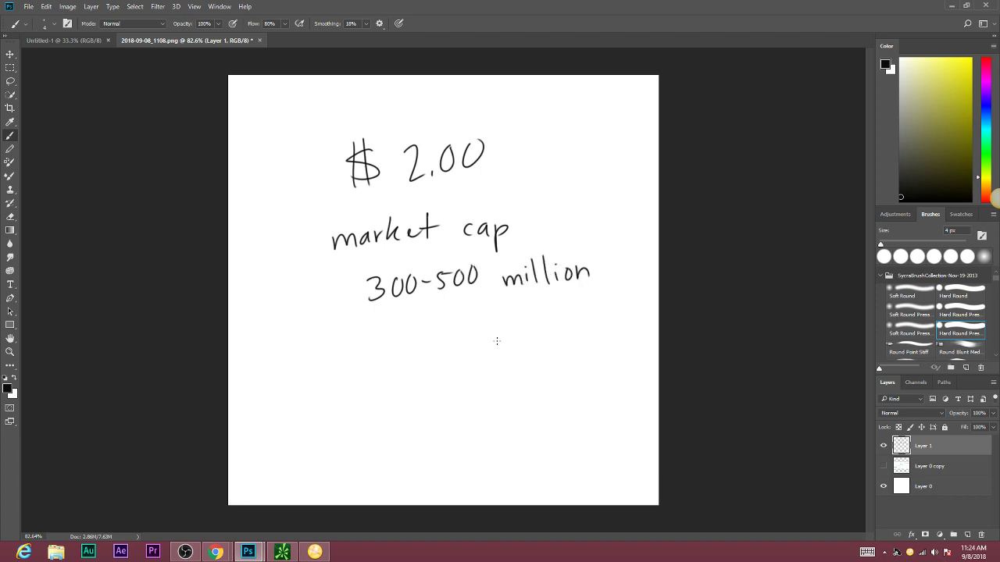
{"action": "mouse_move", "coordinate": [308, 164]}
{"action": "left_mouse_down"}
{"action": "mouse_move", "coordinate": [308, 189]}
{"action": "mouse_move", "coordinate": [326, 169]}
{"action": "left_mouse_up"}
{"action": "left_click_drag", "start_coordinate": [312, 194], "coordinate": [325, 196]}
{"action": "key", "text": "ctrl+z"}
{"action": "key", "text": "ctrl+z"}
{"action": "key", "text": "ctrl+z"}
Step: Mark up the notes with a down arrow beside "$ 2.00", ovals around both amounts and a tilde before "300-500 million"
{"action": "left_click_drag", "start_coordinate": [309, 142], "coordinate": [307, 181]}
{"action": "mouse_move", "coordinate": [300, 167]}
{"action": "left_mouse_down"}
{"action": "mouse_move", "coordinate": [305, 185]}
{"action": "mouse_move", "coordinate": [315, 165]}
{"action": "left_mouse_up"}
{"action": "mouse_move", "coordinate": [402, 263]}
{"action": "left_mouse_down"}
{"action": "mouse_move", "coordinate": [331, 288]}
{"action": "mouse_move", "coordinate": [571, 292]}
{"action": "mouse_move", "coordinate": [541, 256]}
{"action": "mouse_move", "coordinate": [394, 262]}
{"action": "left_mouse_up"}
{"action": "mouse_move", "coordinate": [350, 123]}
{"action": "left_mouse_down"}
{"action": "mouse_move", "coordinate": [394, 212]}
{"action": "mouse_move", "coordinate": [364, 123]}
{"action": "left_mouse_up"}
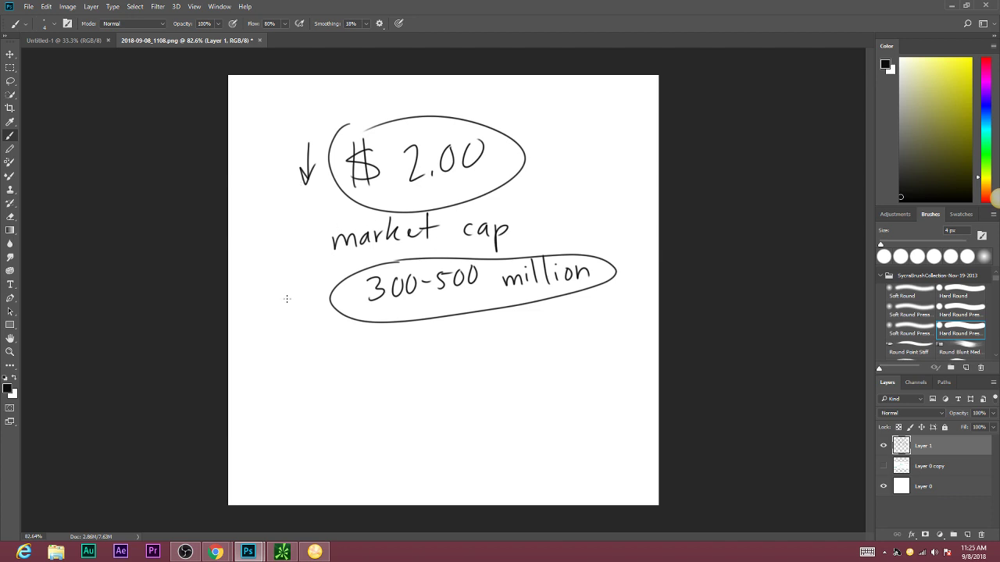
{"action": "left_click_drag", "start_coordinate": [275, 306], "coordinate": [298, 304]}
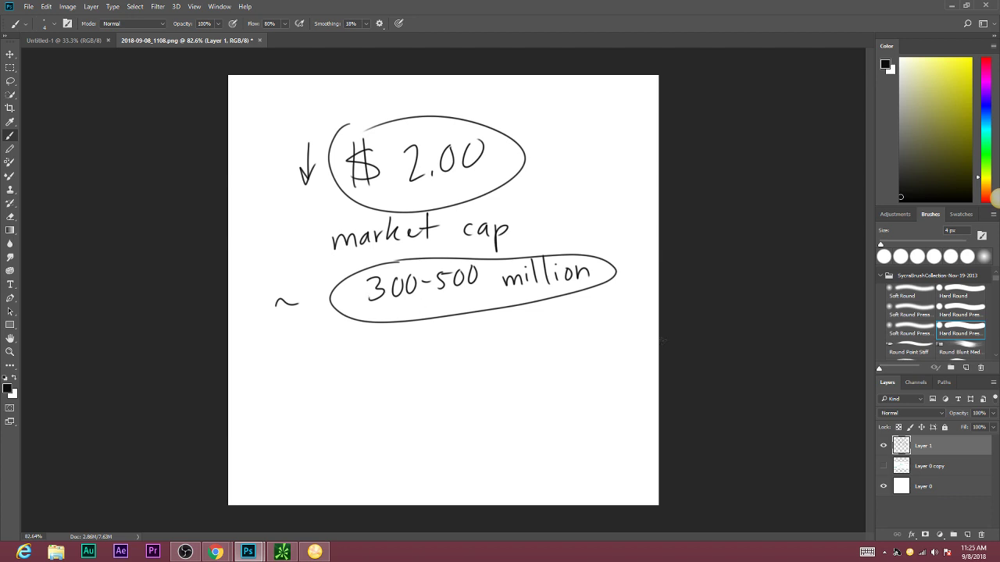
Step: Hide Layer 1, show Layer 0 copy and stretch its price chart vertically to fill the canvas height
{"action": "left_click", "coordinate": [883, 446]}
{"action": "left_click", "coordinate": [883, 467]}
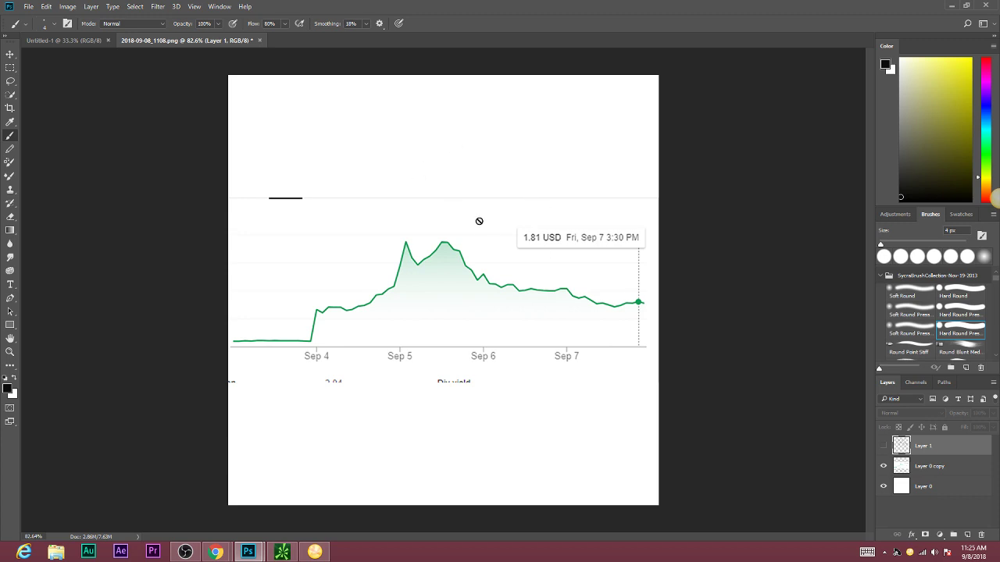
{"action": "left_click", "coordinate": [929, 467]}
{"action": "key", "text": "ctrl+t"}
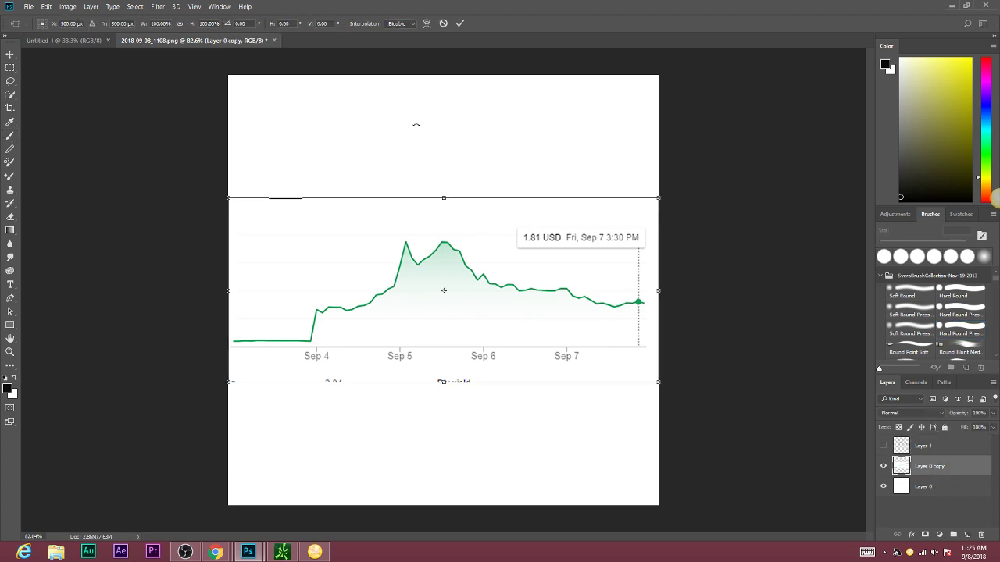
{"action": "left_click_drag", "start_coordinate": [445, 198], "coordinate": [444, 70]}
{"action": "left_click_drag", "start_coordinate": [444, 382], "coordinate": [446, 536]}
{"action": "key", "text": "Return"}
Step: Brush a circle around the chart's Sep 4 jump and sketch a curve rising from it toward the first peak
{"action": "key", "text": "b"}
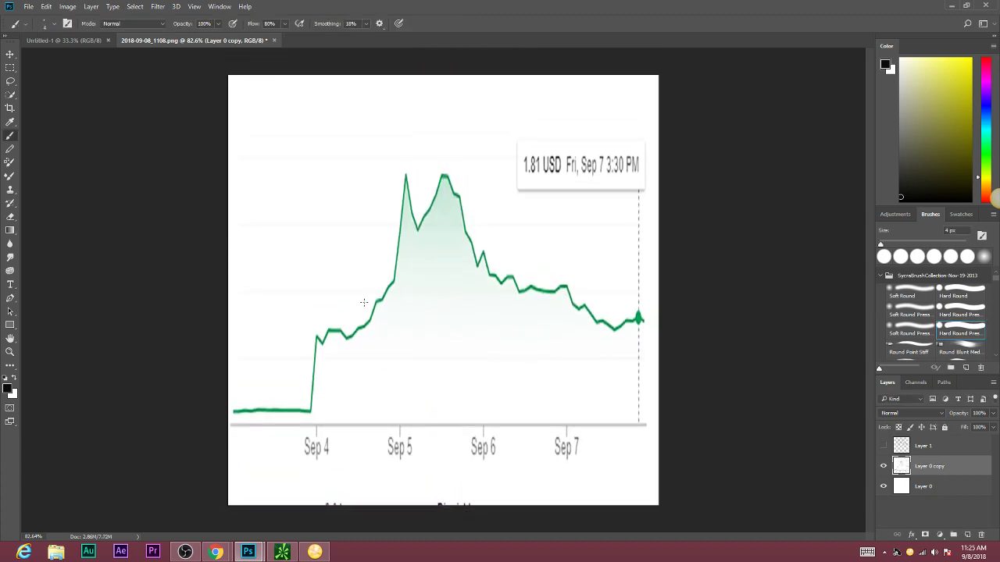
{"action": "mouse_move", "coordinate": [315, 337]}
{"action": "left_mouse_down"}
{"action": "mouse_move", "coordinate": [311, 330]}
{"action": "mouse_move", "coordinate": [316, 343]}
{"action": "left_mouse_up"}
{"action": "left_click_drag", "start_coordinate": [341, 336], "coordinate": [400, 201]}
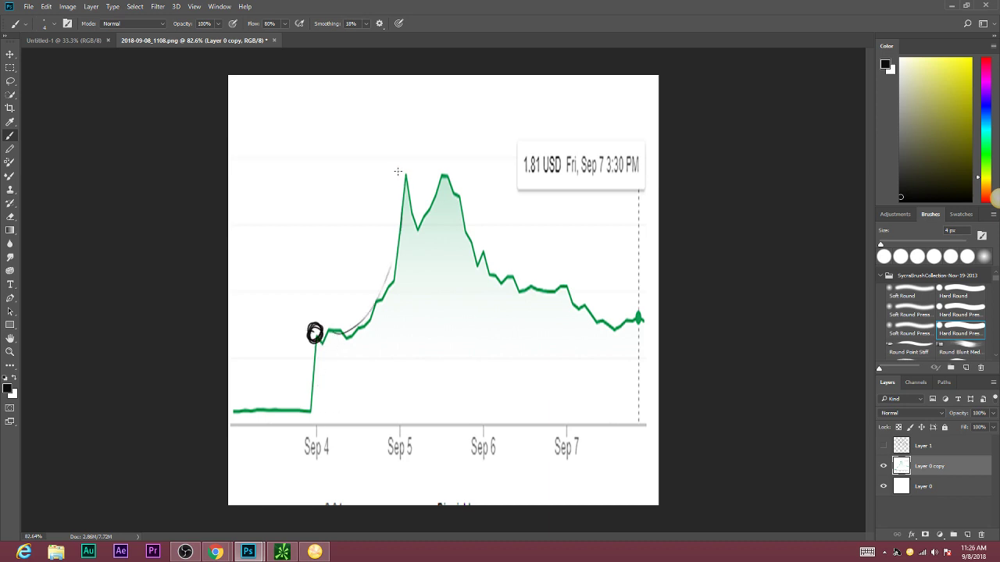
Step: Label the first peak "$3" and the circled Sep 4 point "1.67"
{"action": "left_click_drag", "start_coordinate": [396, 149], "coordinate": [401, 163]}
{"action": "left_click_drag", "start_coordinate": [396, 130], "coordinate": [402, 145]}
{"action": "left_click_drag", "start_coordinate": [290, 308], "coordinate": [307, 303]}
Step: Circle the dip just before Sep 6, draw an arrow from it to "2.40" and write "$800" below
{"action": "mouse_move", "coordinate": [474, 255]}
{"action": "left_mouse_down"}
{"action": "mouse_move", "coordinate": [494, 224]}
{"action": "mouse_move", "coordinate": [533, 219]}
{"action": "left_mouse_up"}
{"action": "left_click", "coordinate": [519, 218]}
{"action": "left_click_drag", "start_coordinate": [538, 207], "coordinate": [538, 208]}
{"action": "mouse_move", "coordinate": [536, 263]}
{"action": "left_mouse_down"}
{"action": "mouse_move", "coordinate": [540, 247]}
{"action": "mouse_move", "coordinate": [569, 249]}
{"action": "left_mouse_up"}
{"action": "left_click_drag", "start_coordinate": [529, 240], "coordinate": [519, 261]}
{"action": "left_click_drag", "start_coordinate": [523, 239], "coordinate": [525, 265]}
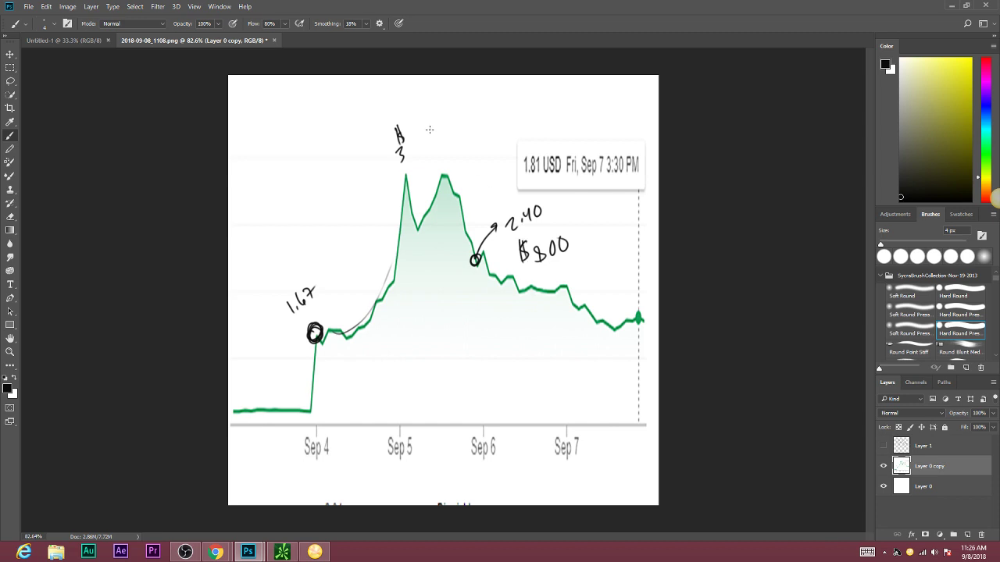
Step: Write "$3000" above the chart and circle both peaks and the dip between them
{"action": "mouse_move", "coordinate": [436, 112]}
{"action": "left_mouse_down"}
{"action": "mouse_move", "coordinate": [436, 128]}
{"action": "mouse_move", "coordinate": [420, 128]}
{"action": "left_mouse_up"}
{"action": "mouse_move", "coordinate": [424, 98]}
{"action": "left_mouse_down"}
{"action": "mouse_move", "coordinate": [425, 126]}
{"action": "mouse_move", "coordinate": [475, 96]}
{"action": "left_mouse_up"}
{"action": "mouse_move", "coordinate": [405, 168]}
{"action": "left_mouse_down"}
{"action": "mouse_move", "coordinate": [402, 175]}
{"action": "mouse_move", "coordinate": [406, 167]}
{"action": "left_mouse_up"}
{"action": "left_click_drag", "start_coordinate": [445, 166], "coordinate": [444, 166]}
{"action": "left_click_drag", "start_coordinate": [417, 222], "coordinate": [417, 223]}
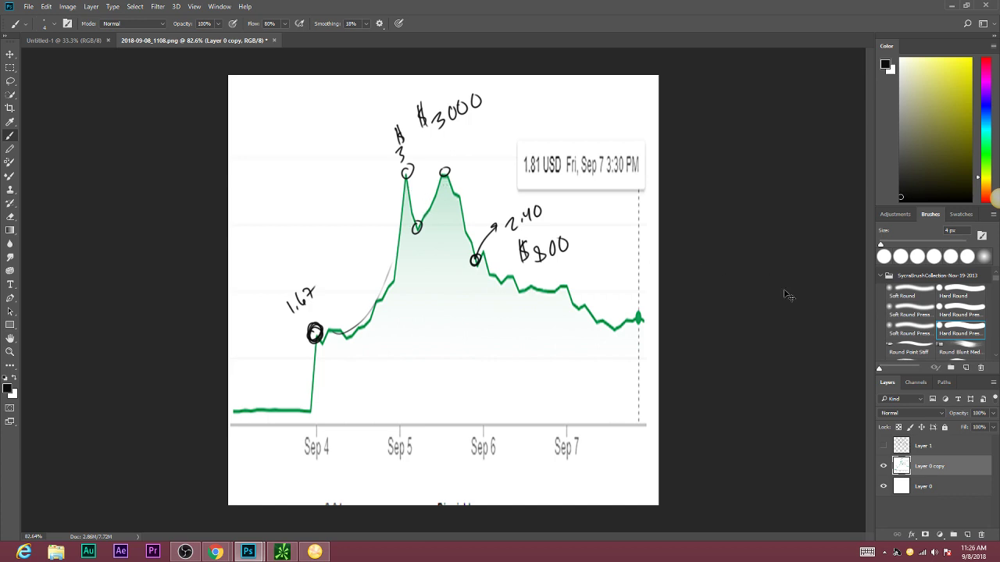
Step: Undo the three circles around the peaks and dip, and underline "$3000" and "$800"
{"action": "key", "text": "ctrl+alt+z"}
{"action": "key", "text": "ctrl+alt+z"}
{"action": "key", "text": "ctrl+alt+z"}
{"action": "left_click_drag", "start_coordinate": [442, 137], "coordinate": [511, 100]}
{"action": "left_click_drag", "start_coordinate": [515, 275], "coordinate": [597, 249]}
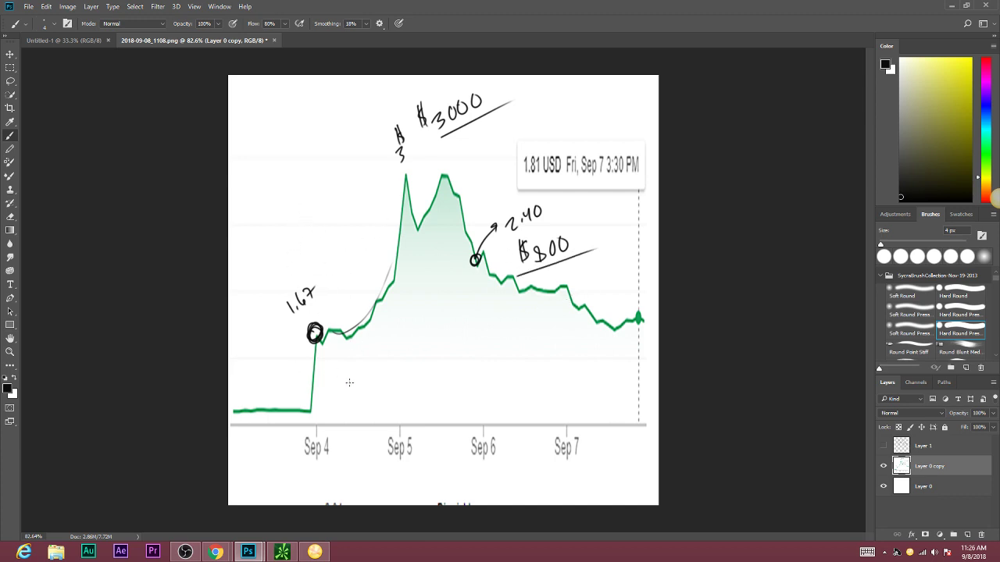
Step: Write "100%" below the Sep 4 level and "60%" beside the peak, with horizontal lines at both levels joined by a vertical line
{"action": "mouse_move", "coordinate": [343, 372]}
{"action": "left_mouse_down"}
{"action": "mouse_move", "coordinate": [343, 392]}
{"action": "mouse_move", "coordinate": [363, 372]}
{"action": "left_mouse_up"}
{"action": "left_click_drag", "start_coordinate": [376, 365], "coordinate": [374, 383]}
{"action": "left_click_drag", "start_coordinate": [259, 342], "coordinate": [395, 338]}
{"action": "left_click_drag", "start_coordinate": [298, 178], "coordinate": [434, 169]}
{"action": "mouse_move", "coordinate": [273, 148]}
{"action": "left_mouse_down"}
{"action": "mouse_move", "coordinate": [268, 161]}
{"action": "mouse_move", "coordinate": [282, 147]}
{"action": "left_mouse_up"}
{"action": "mouse_move", "coordinate": [293, 145]}
{"action": "left_mouse_down"}
{"action": "mouse_move", "coordinate": [293, 161]}
{"action": "mouse_move", "coordinate": [348, 235]}
{"action": "mouse_move", "coordinate": [344, 325]}
{"action": "left_mouse_up"}
{"action": "left_click", "coordinate": [302, 157]}
{"action": "key", "text": "ctrl+z"}
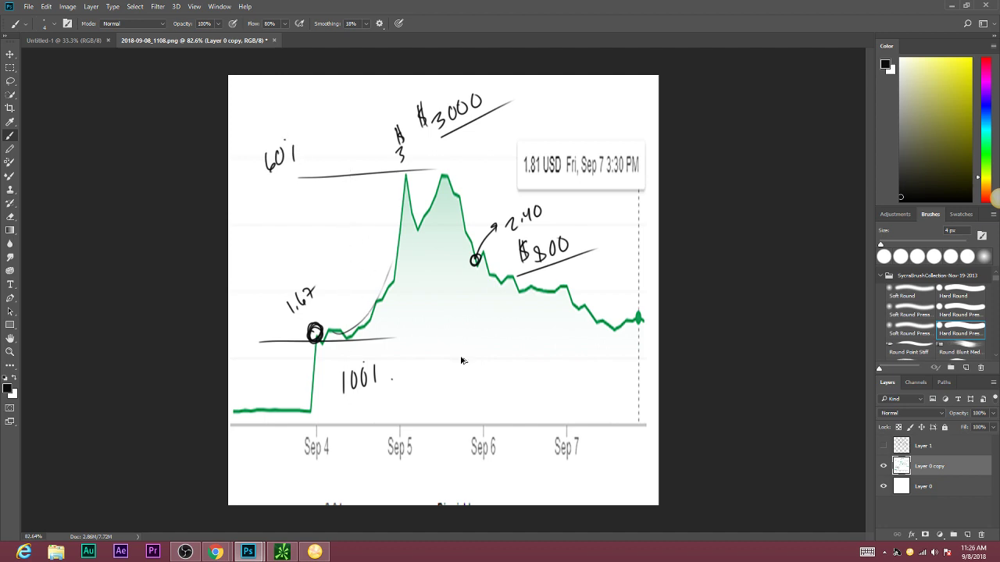
Step: Step back through the percentage annotations and guide lines, and restore them
{"action": "key", "text": "ctrl+alt+z"}
{"action": "key", "text": "ctrl+alt+z"}
{"action": "key", "text": "ctrl+alt+z"}
{"action": "key", "text": "ctrl+alt+z"}
{"action": "key", "text": "ctrl+alt+z"}
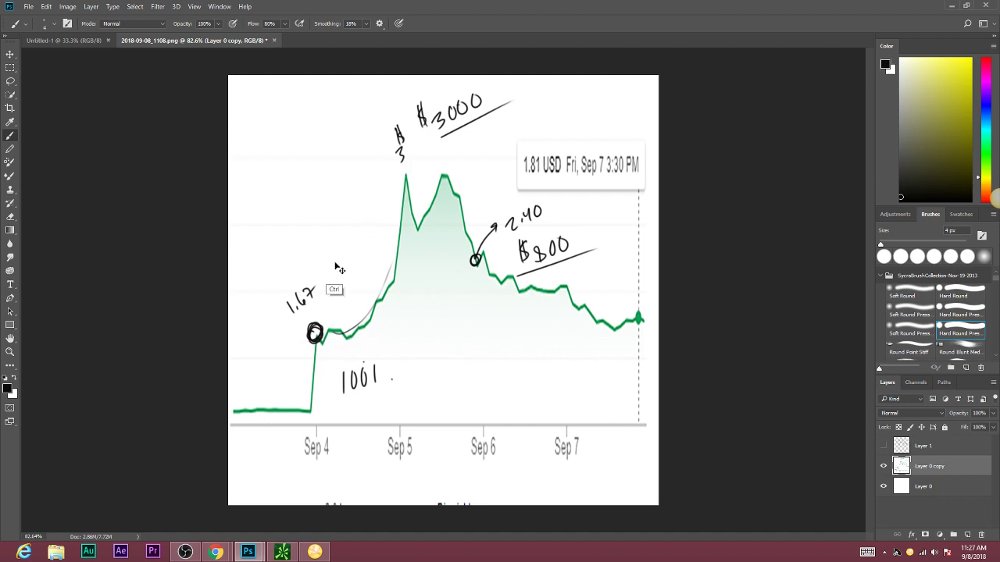
{"action": "key", "text": "ctrl+shift+z"}
{"action": "key", "text": "ctrl+shift+z"}
{"action": "key", "text": "ctrl+shift+z"}
{"action": "key", "text": "ctrl+shift+z"}
{"action": "key", "text": "ctrl+shift+z"}
{"action": "key", "text": "ctrl+shift+z"}
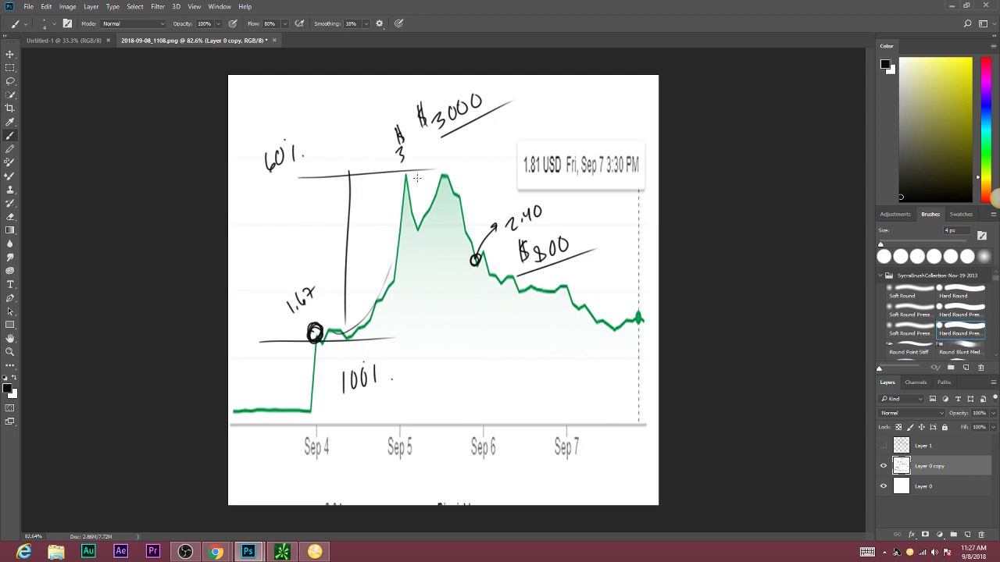
Step: Circle the second peak, mark the drop between the peaks with a vertical line and label it "40%" with an arrow
{"action": "left_click_drag", "start_coordinate": [416, 222], "coordinate": [450, 155]}
{"action": "key", "text": "ctrl+z"}
{"action": "mouse_move", "coordinate": [419, 189]}
{"action": "left_mouse_down"}
{"action": "mouse_move", "coordinate": [420, 221]}
{"action": "mouse_move", "coordinate": [427, 204]}
{"action": "left_mouse_up"}
{"action": "key", "text": "ctrl+z"}
{"action": "mouse_move", "coordinate": [445, 166]}
{"action": "left_mouse_down"}
{"action": "mouse_move", "coordinate": [450, 175]}
{"action": "mouse_move", "coordinate": [442, 167]}
{"action": "mouse_move", "coordinate": [423, 228]}
{"action": "mouse_move", "coordinate": [462, 178]}
{"action": "mouse_move", "coordinate": [475, 180]}
{"action": "left_mouse_up"}
{"action": "left_click_drag", "start_coordinate": [480, 165], "coordinate": [486, 168]}
{"action": "left_click_drag", "start_coordinate": [489, 165], "coordinate": [490, 174]}
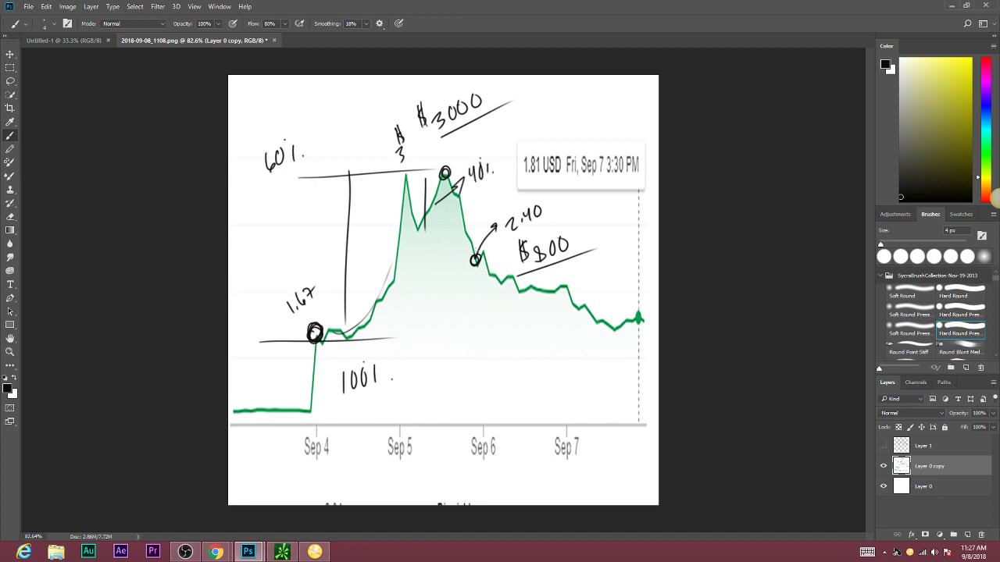
Step: Undo all the percentage annotations and guide lines, and circle the "$800" note
{"action": "key", "text": "ctrl+alt+z"}
{"action": "key", "text": "ctrl+alt+z"}
{"action": "key", "text": "ctrl+alt+z"}
{"action": "key", "text": "ctrl+alt+z"}
{"action": "key", "text": "ctrl+alt+z"}
{"action": "key", "text": "ctrl+alt+z"}
{"action": "key", "text": "ctrl+alt+z"}
{"action": "key", "text": "ctrl+alt+z"}
{"action": "key", "text": "ctrl+alt+z"}
{"action": "key", "text": "ctrl+alt+z"}
{"action": "key", "text": "ctrl+alt+z"}
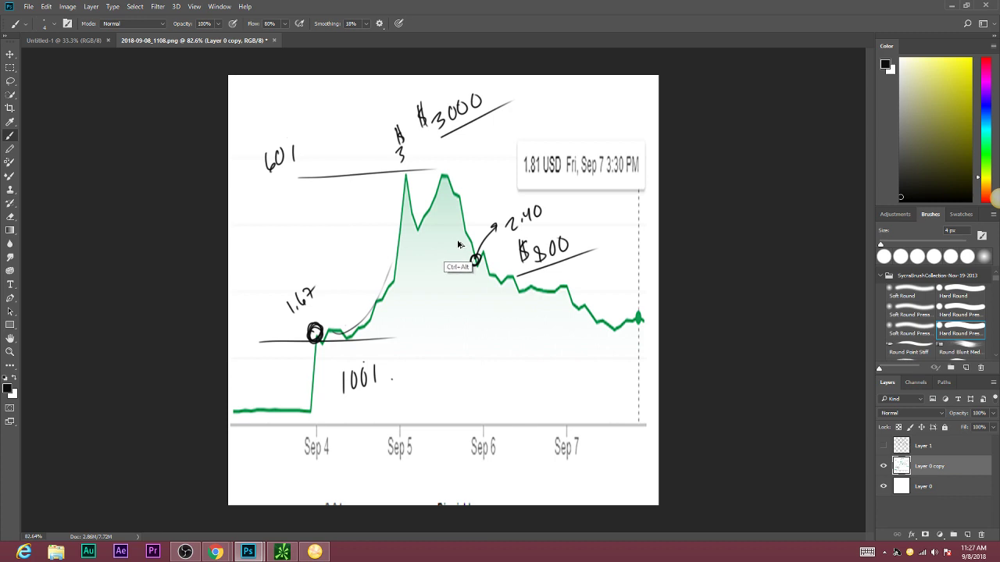
{"action": "key", "text": "ctrl+alt+z"}
{"action": "key", "text": "ctrl+alt+z"}
{"action": "key", "text": "ctrl+alt+z"}
{"action": "key", "text": "ctrl+alt+z"}
{"action": "key", "text": "ctrl+alt+z"}
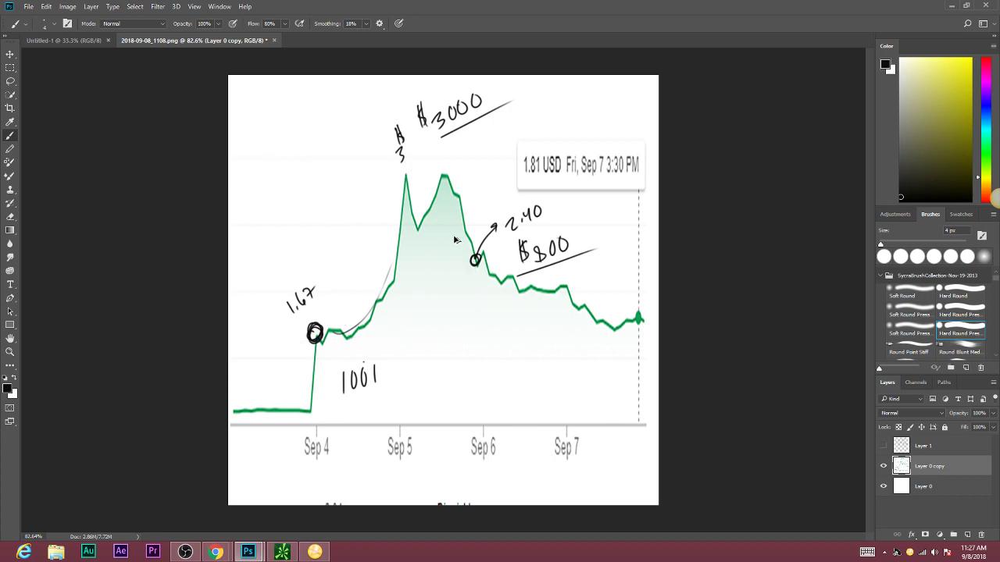
{"action": "key", "text": "ctrl+alt+z"}
{"action": "key", "text": "ctrl+alt+z"}
{"action": "key", "text": "ctrl+alt+z"}
{"action": "key", "text": "ctrl+alt+z"}
{"action": "key", "text": "ctrl+alt+z"}
{"action": "left_click_drag", "start_coordinate": [572, 225], "coordinate": [499, 274]}
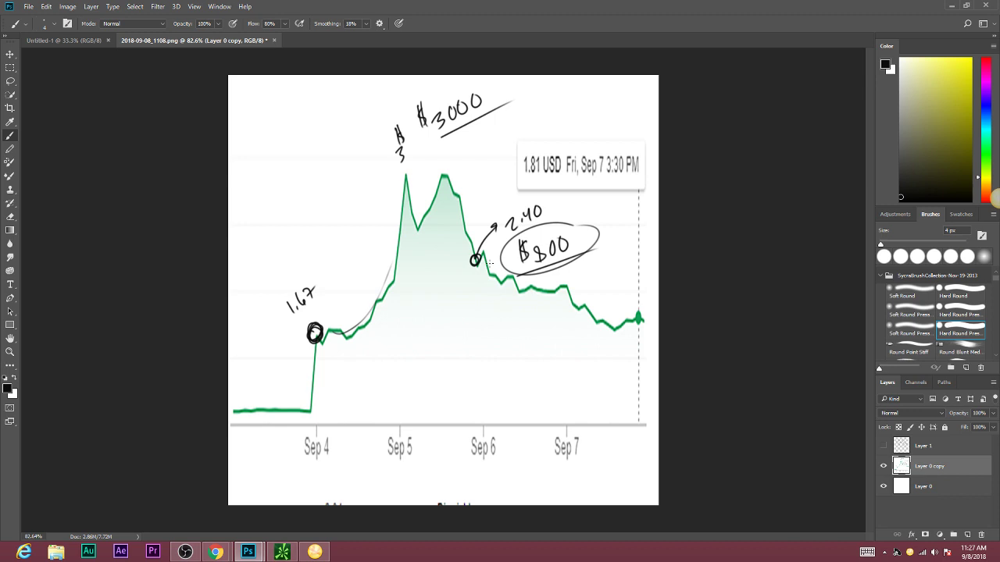
Step: Undo the "$800", "$3000" and "2.40" annotations, and erase the remaining "$3" and "1." marks
{"action": "key", "text": "shift"}
{"action": "key", "text": "ctrl+alt+z"}
{"action": "key", "text": "ctrl+alt+z"}
{"action": "key", "text": "ctrl+alt+z"}
{"action": "key", "text": "ctrl+alt+z"}
{"action": "key", "text": "ctrl+alt+z"}
{"action": "key", "text": "ctrl+alt+z"}
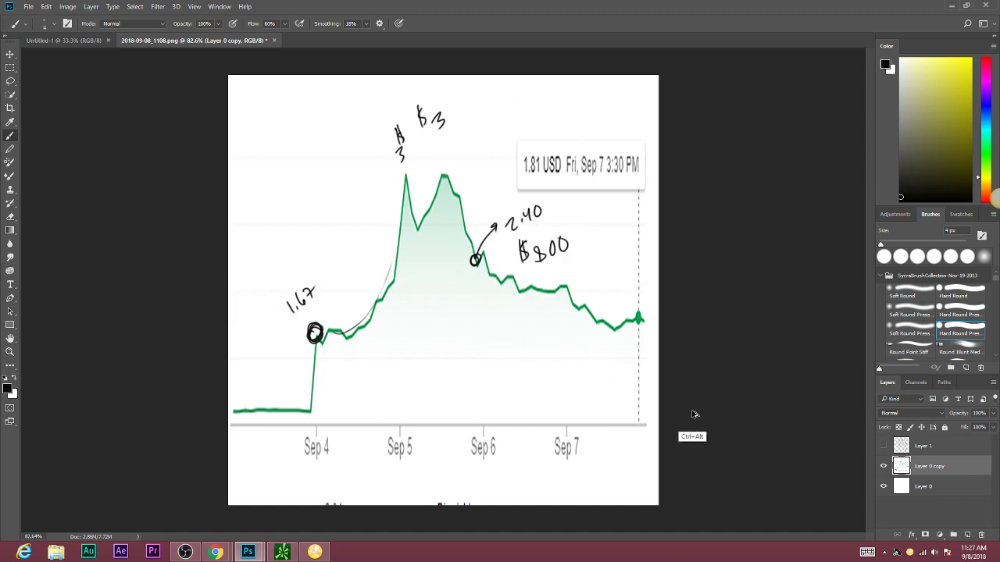
{"action": "key", "text": "ctrl+alt+z"}
{"action": "key", "text": "ctrl+alt+z"}
{"action": "key", "text": "ctrl+alt+z"}
{"action": "key", "text": "ctrl+alt+z"}
{"action": "key", "text": "ctrl+alt+z"}
{"action": "key", "text": "ctrl+alt+z"}
{"action": "key", "text": "ctrl+alt+z"}
{"action": "key", "text": "ctrl+alt+z"}
{"action": "key", "text": "ctrl+alt+z"}
{"action": "key", "text": "ctrl+alt+z"}
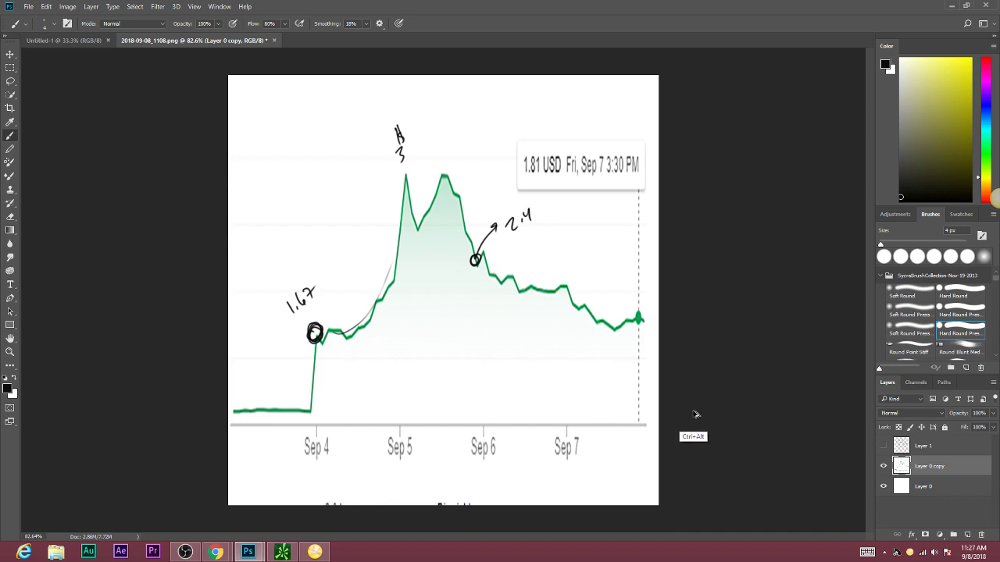
{"action": "key", "text": "ctrl+alt+z"}
{"action": "key", "text": "ctrl+alt+z"}
{"action": "key", "text": "ctrl+alt+z"}
{"action": "key", "text": "ctrl+alt+z"}
{"action": "key", "text": "ctrl+alt+z"}
{"action": "key", "text": "ctrl+alt+z"}
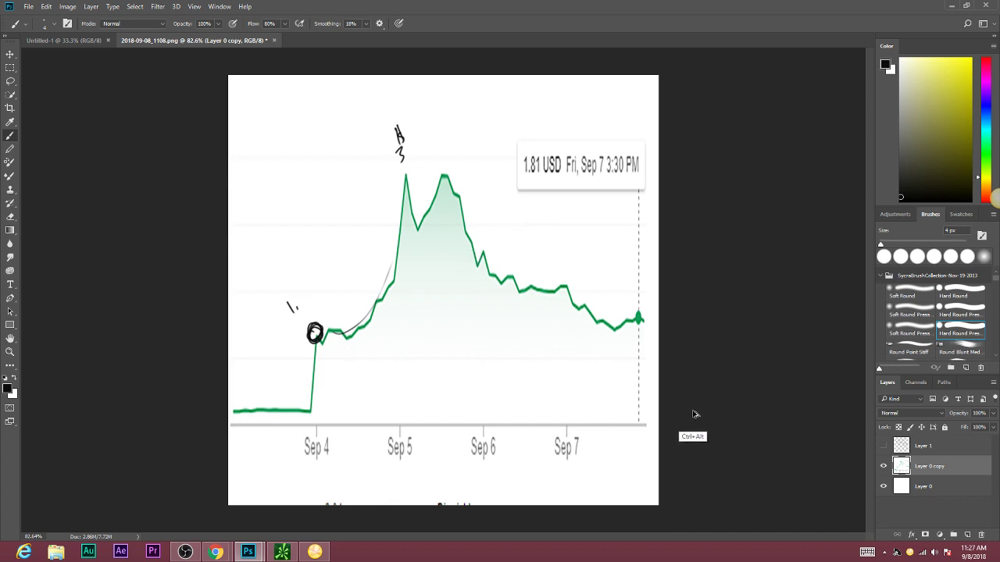
{"action": "key", "text": "e"}
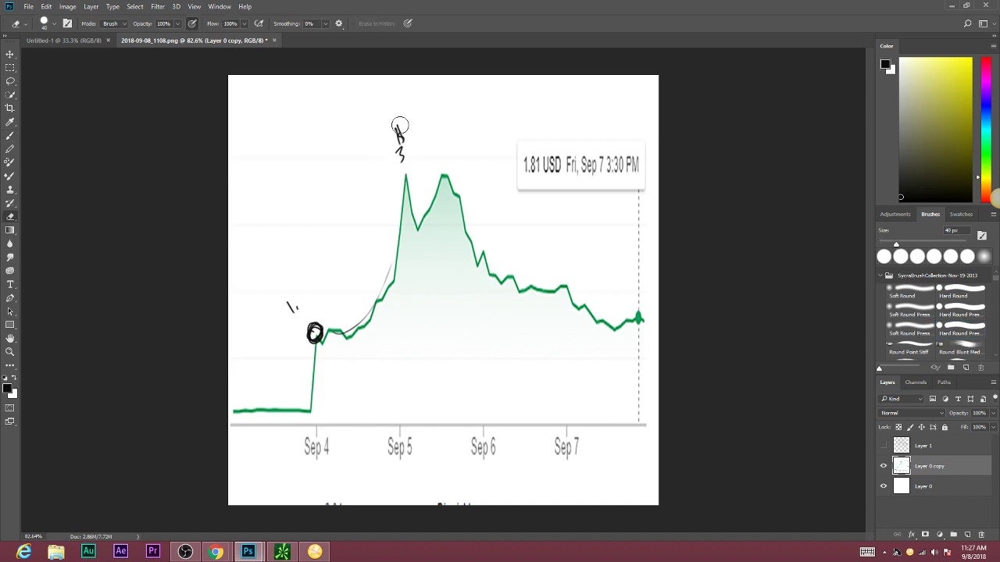
{"action": "left_click_drag", "start_coordinate": [401, 139], "coordinate": [399, 145]}
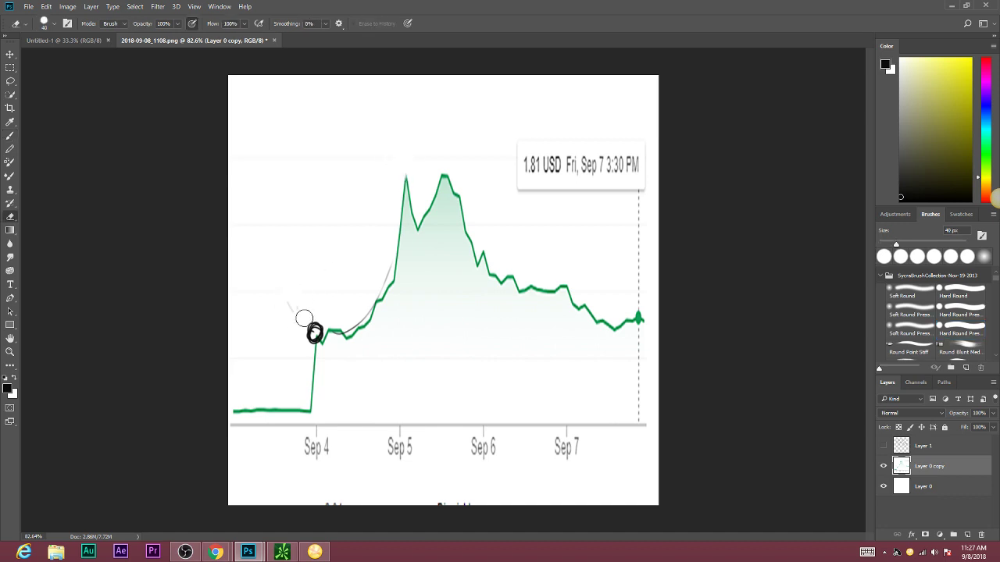
Step: Handwrite "100 mill" with "350 mill" below it in the blank area above the chart line
{"action": "key", "text": "b"}
{"action": "left_click_drag", "start_coordinate": [311, 108], "coordinate": [312, 123]}
{"action": "left_click_drag", "start_coordinate": [320, 103], "coordinate": [330, 101]}
{"action": "left_click_drag", "start_coordinate": [341, 90], "coordinate": [341, 92]}
{"action": "key", "text": "ctrl+z"}
{"action": "left_click_drag", "start_coordinate": [326, 137], "coordinate": [359, 101]}
{"action": "mouse_move", "coordinate": [346, 164]}
{"action": "left_mouse_down"}
{"action": "mouse_move", "coordinate": [358, 167]}
{"action": "mouse_move", "coordinate": [422, 107]}
{"action": "mouse_move", "coordinate": [476, 110]}
{"action": "left_mouse_up"}
{"action": "left_click", "coordinate": [406, 108]}
Step: Draw an arrow from "350 mill" and write "1/3 of worth." after it
{"action": "mouse_move", "coordinate": [465, 107]}
{"action": "left_mouse_down"}
{"action": "mouse_move", "coordinate": [467, 118]}
{"action": "mouse_move", "coordinate": [493, 102]}
{"action": "left_mouse_up"}
{"action": "mouse_move", "coordinate": [500, 87]}
{"action": "left_mouse_down"}
{"action": "mouse_move", "coordinate": [489, 122]}
{"action": "mouse_move", "coordinate": [542, 100]}
{"action": "left_mouse_up"}
{"action": "left_click_drag", "start_coordinate": [547, 111], "coordinate": [556, 92]}
{"action": "mouse_move", "coordinate": [544, 101]}
{"action": "left_mouse_down"}
{"action": "mouse_move", "coordinate": [556, 100]}
{"action": "mouse_move", "coordinate": [544, 123]}
{"action": "mouse_move", "coordinate": [564, 123]}
{"action": "left_mouse_up"}
{"action": "mouse_move", "coordinate": [569, 111]}
{"action": "left_mouse_down"}
{"action": "mouse_move", "coordinate": [567, 128]}
{"action": "mouse_move", "coordinate": [586, 126]}
{"action": "left_mouse_up"}
{"action": "left_click", "coordinate": [598, 124]}
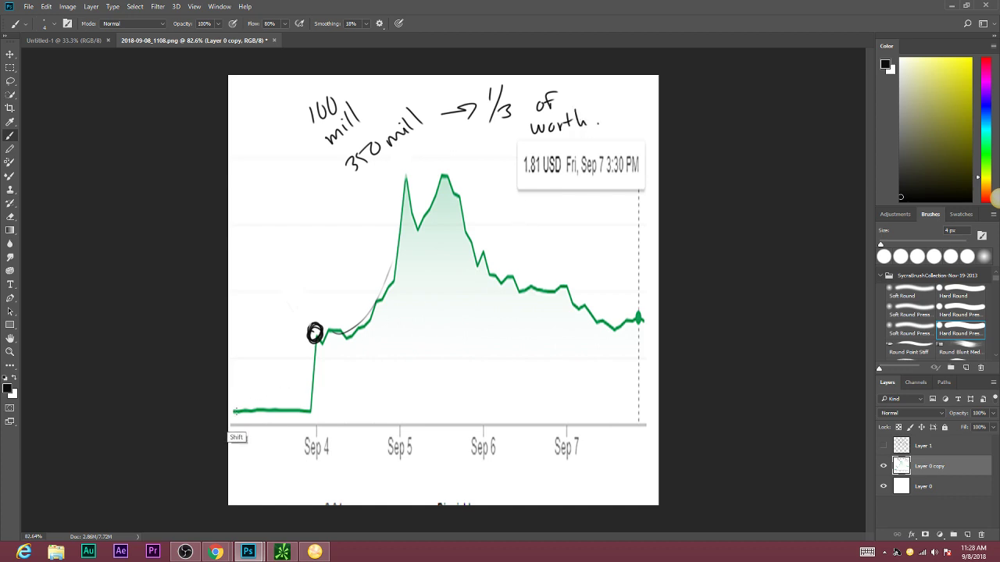
Step: Draw a straight horizontal line across the chart at the pre-Sep 4 price level and label it "$1.00"
{"action": "left_click", "coordinate": [238, 409]}
{"action": "left_click", "coordinate": [672, 409], "text": "shift"}
{"action": "mouse_move", "coordinate": [473, 381]}
{"action": "left_mouse_down"}
{"action": "mouse_move", "coordinate": [472, 399]}
{"action": "mouse_move", "coordinate": [484, 383]}
{"action": "left_mouse_up"}
{"action": "mouse_move", "coordinate": [493, 383]}
{"action": "left_mouse_down"}
{"action": "mouse_move", "coordinate": [497, 393]}
{"action": "mouse_move", "coordinate": [488, 384]}
{"action": "mouse_move", "coordinate": [501, 382]}
{"action": "mouse_move", "coordinate": [452, 394]}
{"action": "left_mouse_up"}
{"action": "key", "text": "ctrl+alt+z"}
{"action": "key", "text": "ctrl+alt+z"}
{"action": "key", "text": "ctrl+alt+z"}
{"action": "left_click", "coordinate": [481, 398]}
{"action": "left_click_drag", "start_coordinate": [456, 371], "coordinate": [456, 400]}
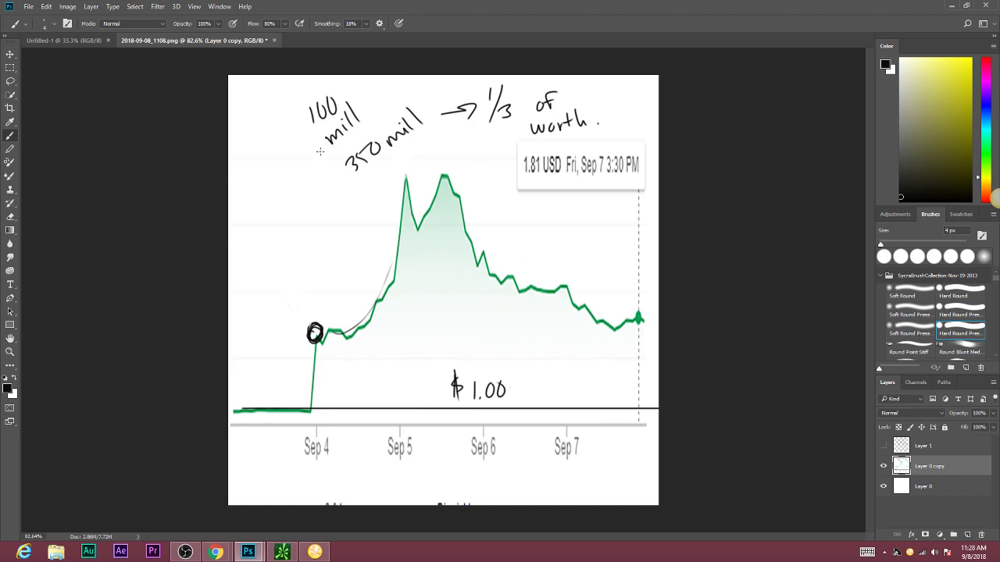
Step: Draw a fraction bar between "100 mill" and "350 mill", and an up arrow from "$1.00" to a handwritten "$1.30"
{"action": "left_click_drag", "start_coordinate": [320, 156], "coordinate": [384, 117]}
{"action": "mouse_move", "coordinate": [485, 376]}
{"action": "left_mouse_down"}
{"action": "mouse_move", "coordinate": [486, 357]}
{"action": "mouse_move", "coordinate": [491, 365]}
{"action": "left_mouse_up"}
{"action": "mouse_move", "coordinate": [458, 334]}
{"action": "left_mouse_down"}
{"action": "mouse_move", "coordinate": [454, 355]}
{"action": "mouse_move", "coordinate": [494, 331]}
{"action": "left_mouse_up"}
{"action": "left_click", "coordinate": [475, 345]}
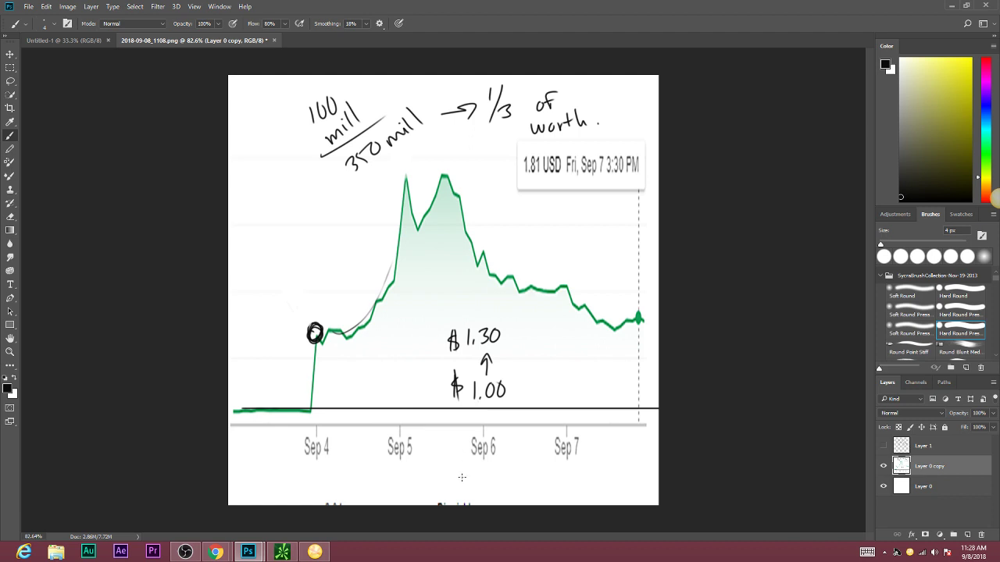
Step: Handwrite "$1.67" beside the circled Sep 4 point and circle the "$1.30" note
{"action": "mouse_move", "coordinate": [283, 303]}
{"action": "left_mouse_down"}
{"action": "mouse_move", "coordinate": [280, 319]}
{"action": "mouse_move", "coordinate": [301, 312]}
{"action": "mouse_move", "coordinate": [257, 320]}
{"action": "left_mouse_up"}
{"action": "left_click", "coordinate": [284, 316]}
{"action": "left_click_drag", "start_coordinate": [261, 293], "coordinate": [269, 331]}
{"action": "mouse_move", "coordinate": [478, 320]}
{"action": "left_mouse_down"}
{"action": "mouse_move", "coordinate": [511, 345]}
{"action": "mouse_move", "coordinate": [465, 320]}
{"action": "left_mouse_up"}
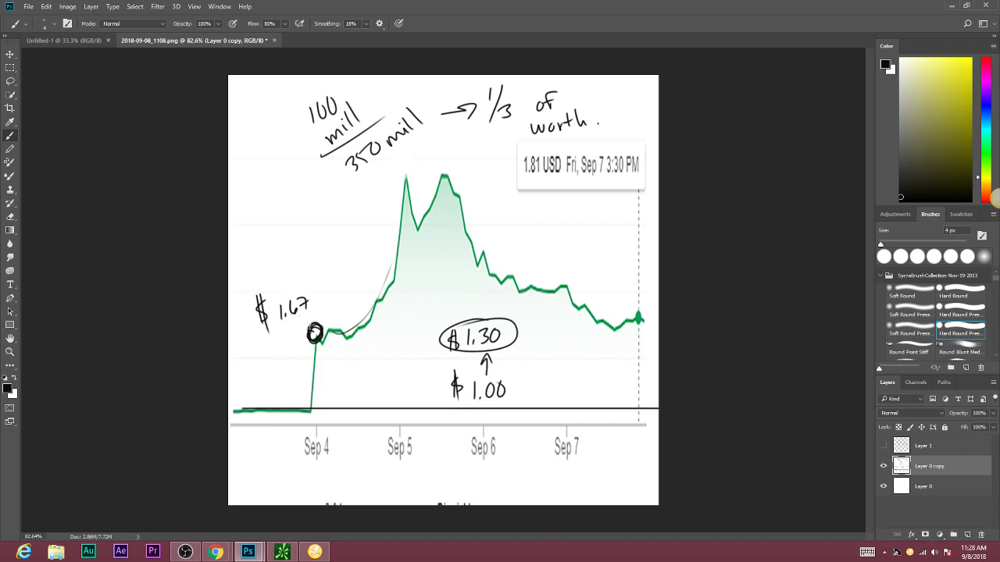
Step: Draw a short vertical line down from the circled Sep 4 point to a horizontal level line and label it "30 cents."
{"action": "left_click_drag", "start_coordinate": [314, 332], "coordinate": [310, 332]}
{"action": "mouse_move", "coordinate": [314, 347]}
{"action": "left_mouse_down"}
{"action": "mouse_move", "coordinate": [313, 372]}
{"action": "mouse_move", "coordinate": [372, 366]}
{"action": "left_mouse_up"}
{"action": "mouse_move", "coordinate": [277, 372]}
{"action": "left_mouse_down"}
{"action": "mouse_move", "coordinate": [380, 365]}
{"action": "mouse_move", "coordinate": [377, 356]}
{"action": "mouse_move", "coordinate": [426, 347]}
{"action": "mouse_move", "coordinate": [431, 333]}
{"action": "left_mouse_up"}
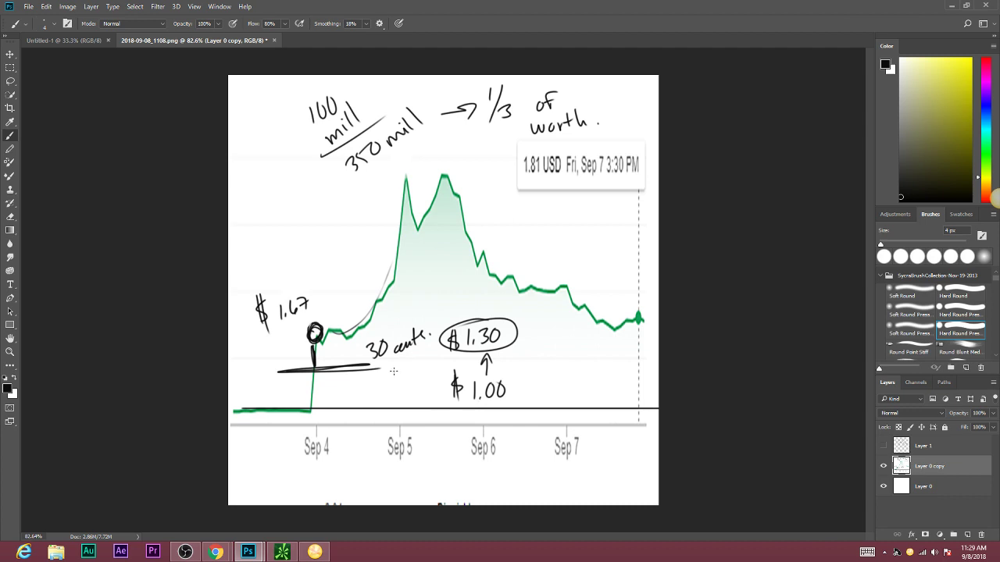
Step: Handwrite "20%" beneath the "30 cents" note and circle it
{"action": "left_click_drag", "start_coordinate": [392, 374], "coordinate": [404, 383]}
{"action": "left_click", "coordinate": [395, 384]}
{"action": "mouse_move", "coordinate": [411, 370]}
{"action": "left_mouse_down"}
{"action": "mouse_move", "coordinate": [415, 379]}
{"action": "mouse_move", "coordinate": [426, 359]}
{"action": "left_mouse_up"}
{"action": "left_click", "coordinate": [427, 378]}
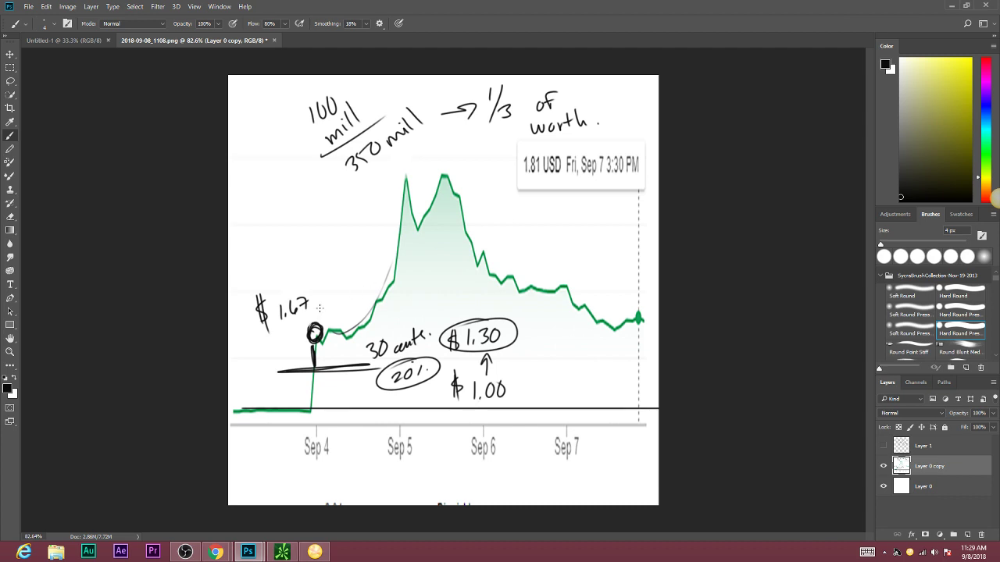
Step: Draw a long up arrow from "$1.67" toward the peak level and label it "200%"
{"action": "left_click_drag", "start_coordinate": [321, 309], "coordinate": [328, 198]}
{"action": "left_click_drag", "start_coordinate": [323, 208], "coordinate": [344, 213]}
{"action": "left_click_drag", "start_coordinate": [350, 197], "coordinate": [359, 196]}
{"action": "left_click_drag", "start_coordinate": [370, 192], "coordinate": [387, 194]}
{"action": "left_click", "coordinate": [387, 200]}
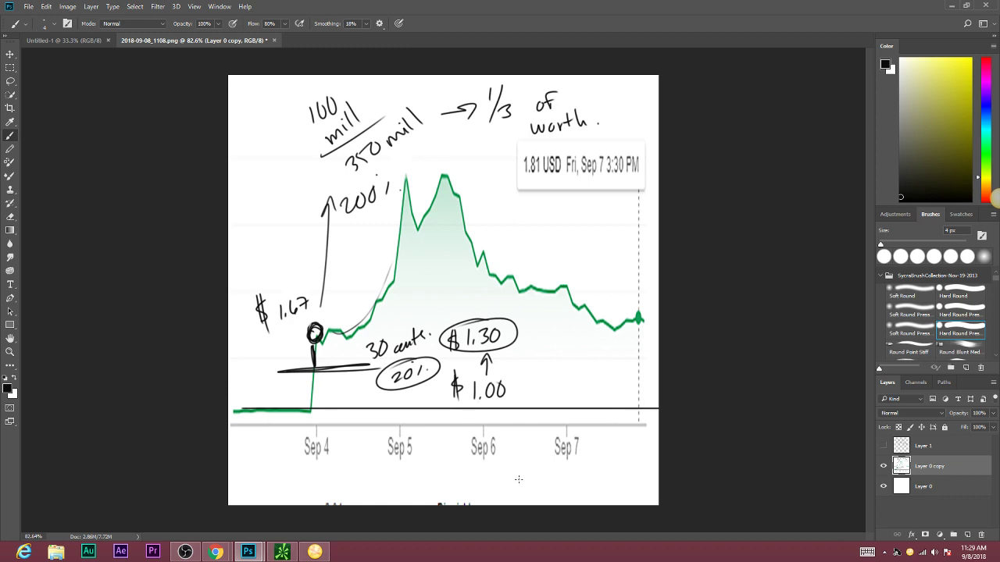
Step: Handwrite the ratio "200 : 20" below the chart's date axis and a circled "10:1" beside it
{"action": "left_click_drag", "start_coordinate": [508, 477], "coordinate": [521, 486]}
{"action": "left_click_drag", "start_coordinate": [529, 477], "coordinate": [577, 483]}
{"action": "left_click_drag", "start_coordinate": [584, 472], "coordinate": [583, 472]}
{"action": "mouse_move", "coordinate": [426, 467]}
{"action": "left_mouse_down"}
{"action": "mouse_move", "coordinate": [423, 486]}
{"action": "mouse_move", "coordinate": [433, 471]}
{"action": "mouse_move", "coordinate": [445, 483]}
{"action": "mouse_move", "coordinate": [449, 460]}
{"action": "mouse_move", "coordinate": [400, 491]}
{"action": "left_mouse_up"}
{"action": "left_click", "coordinate": [438, 474]}
{"action": "left_click", "coordinate": [439, 481]}
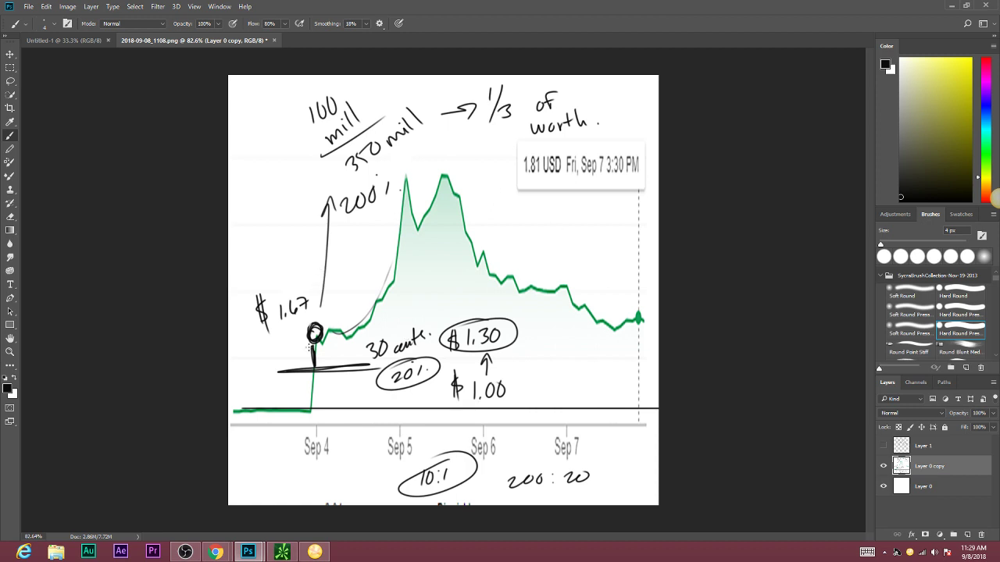
Step: Trace the price climb from Sep 4, circle the first peak, and draw an upward arrow through the second peak
{"action": "mouse_move", "coordinate": [327, 331]}
{"action": "left_mouse_down"}
{"action": "mouse_move", "coordinate": [395, 261]}
{"action": "mouse_move", "coordinate": [405, 169]}
{"action": "mouse_move", "coordinate": [419, 224]}
{"action": "mouse_move", "coordinate": [440, 169]}
{"action": "mouse_move", "coordinate": [416, 229]}
{"action": "mouse_move", "coordinate": [443, 167]}
{"action": "mouse_move", "coordinate": [423, 219]}
{"action": "mouse_move", "coordinate": [449, 183]}
{"action": "mouse_move", "coordinate": [442, 170]}
{"action": "mouse_move", "coordinate": [473, 121]}
{"action": "mouse_move", "coordinate": [472, 139]}
{"action": "left_mouse_up"}
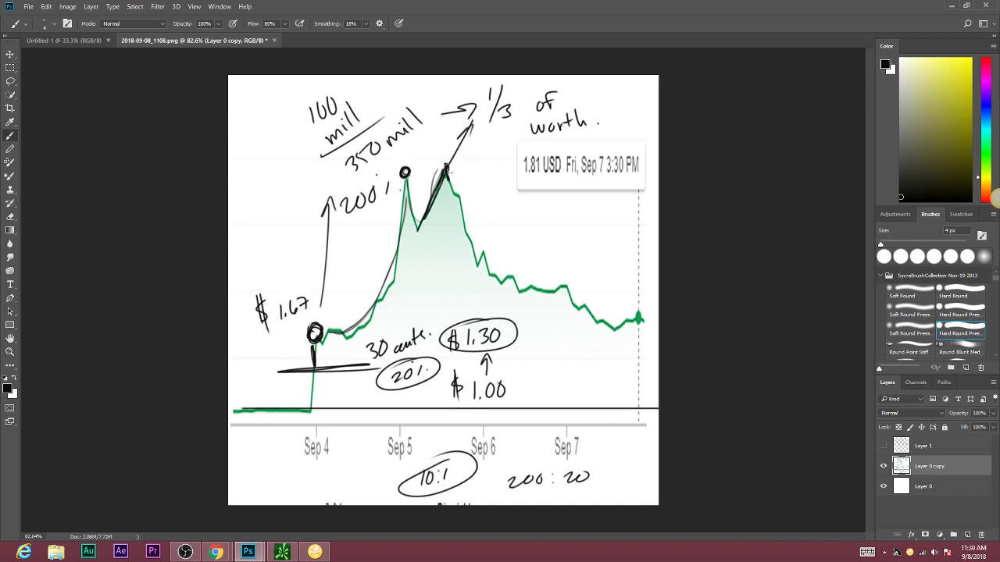
{"action": "mouse_move", "coordinate": [445, 168]}
{"action": "left_mouse_down"}
{"action": "mouse_move", "coordinate": [467, 249]}
{"action": "mouse_move", "coordinate": [514, 227]}
{"action": "mouse_move", "coordinate": [512, 236]}
{"action": "left_mouse_up"}
Step: Show Layer 1, hide Layer 0 copy, and extend the tilde before "300-500 million" on Layer 1
{"action": "left_click", "coordinate": [883, 445]}
{"action": "left_click", "coordinate": [883, 466]}
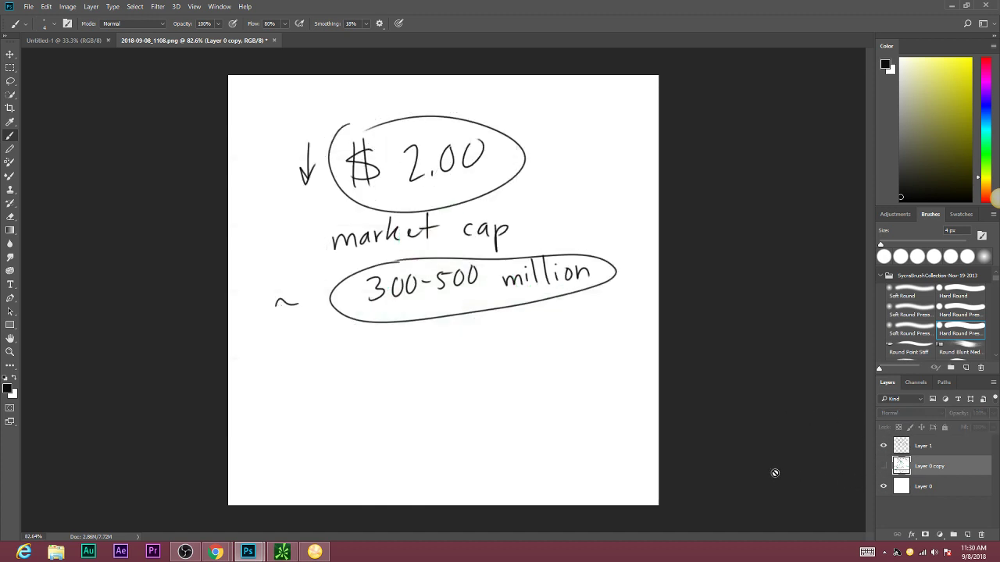
{"action": "left_click", "coordinate": [904, 448]}
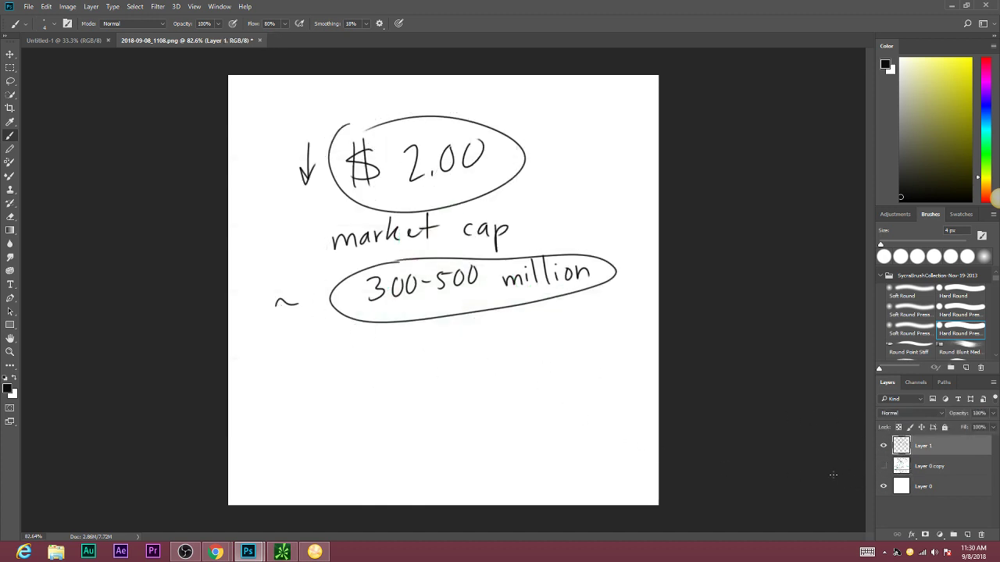
{"action": "left_click_drag", "start_coordinate": [301, 303], "coordinate": [304, 295]}
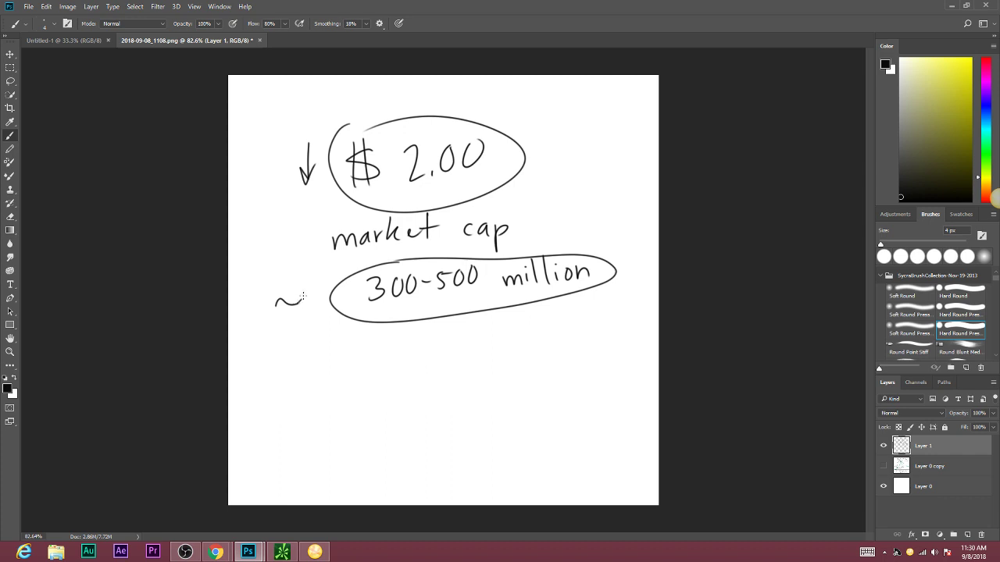